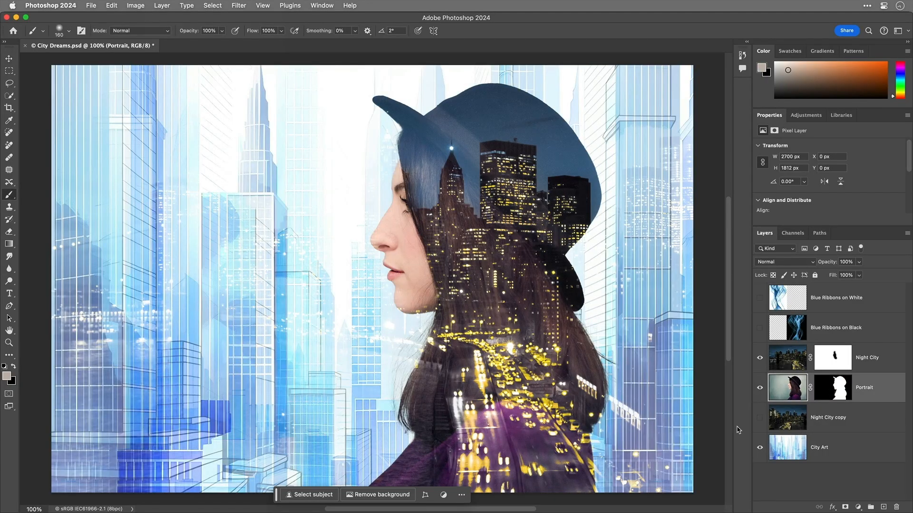
Preview the finished composite with the Night City copy and Blue Ribbons on Black layers shown.
{"action": "left_click", "coordinate": [837, 418]}
{"action": "left_click", "coordinate": [760, 417]}
{"action": "left_click", "coordinate": [760, 328]}
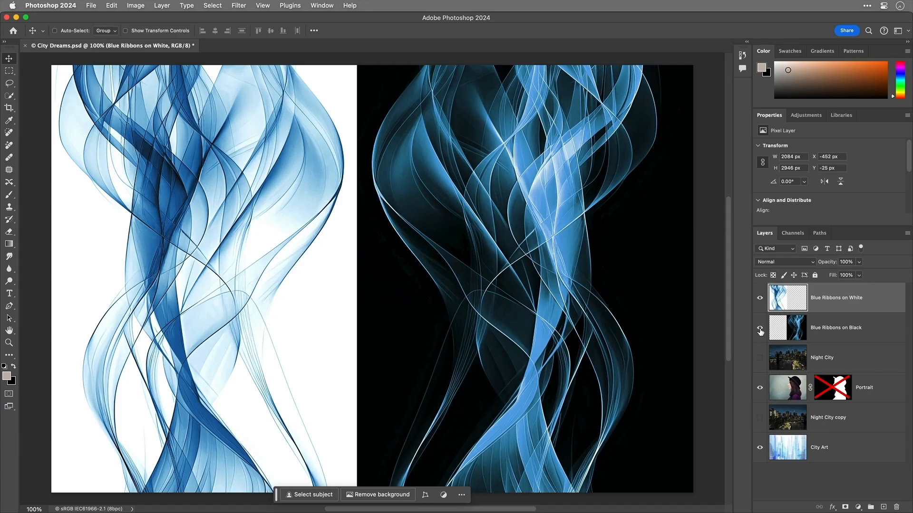
Hide the Blue Ribbons on Black layer and set the Blue Ribbons on White layer's blend mode to Multiply.
{"action": "left_click", "coordinate": [760, 330]}
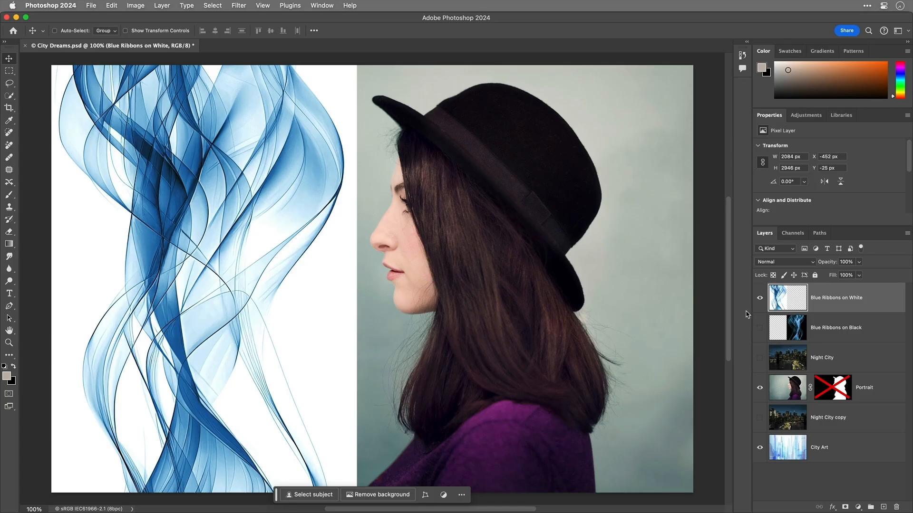
{"action": "left_click", "coordinate": [812, 262]}
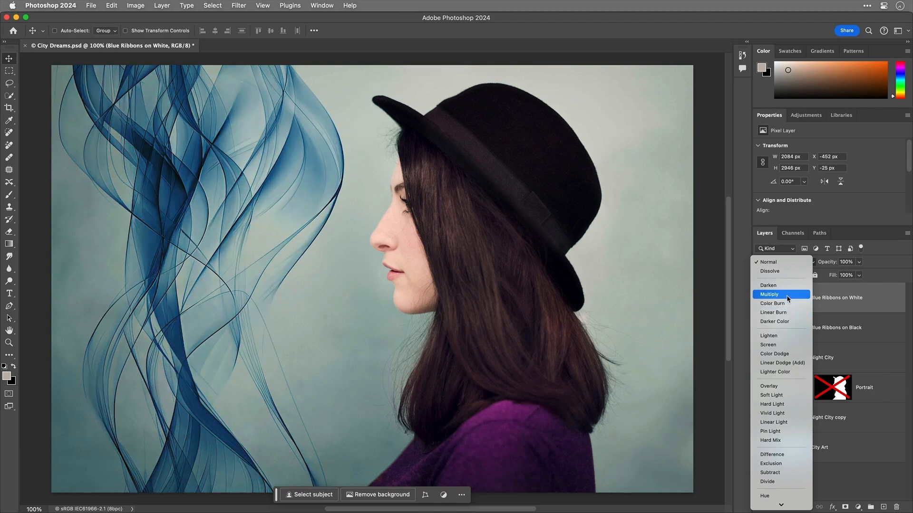
{"action": "left_click", "coordinate": [787, 295]}
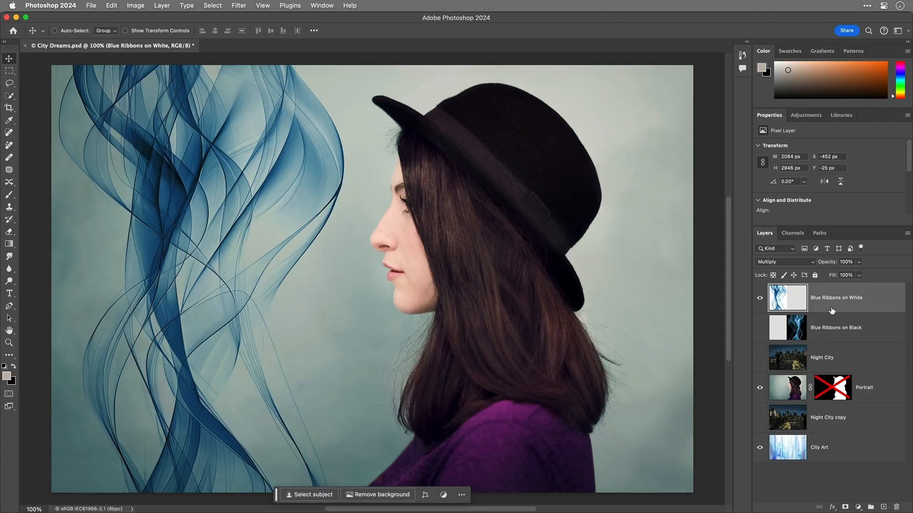
{"action": "left_click", "coordinate": [810, 266]}
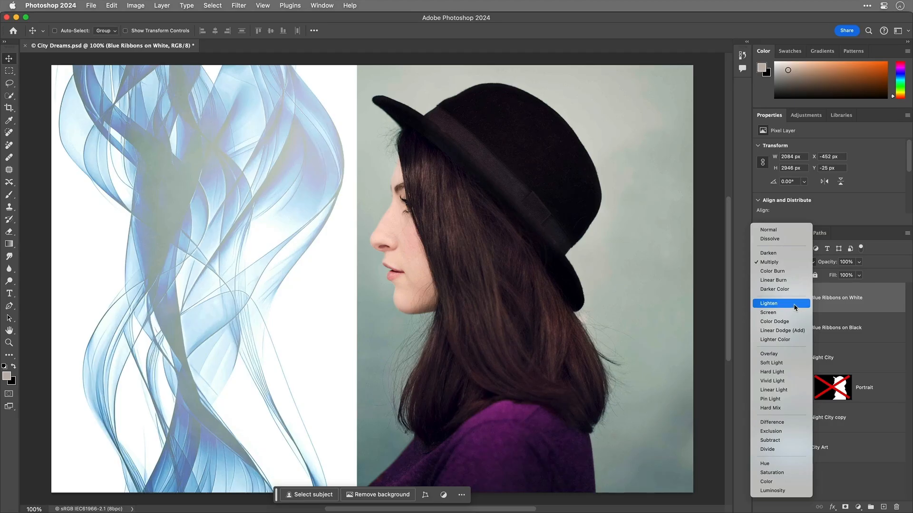
{"action": "key", "text": "Escape"}
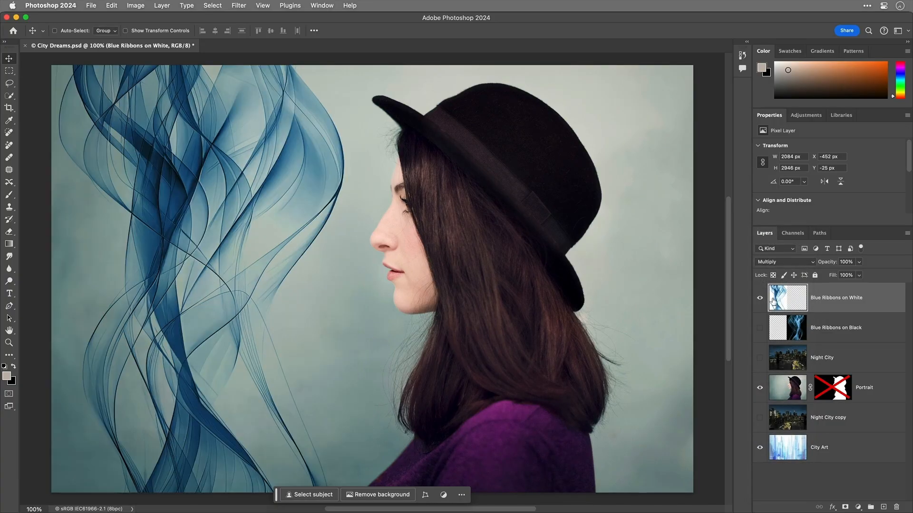
Hide Blue Ribbons on White, then show Blue Ribbons on Black with its blend mode set to Screen.
{"action": "left_click", "coordinate": [759, 299]}
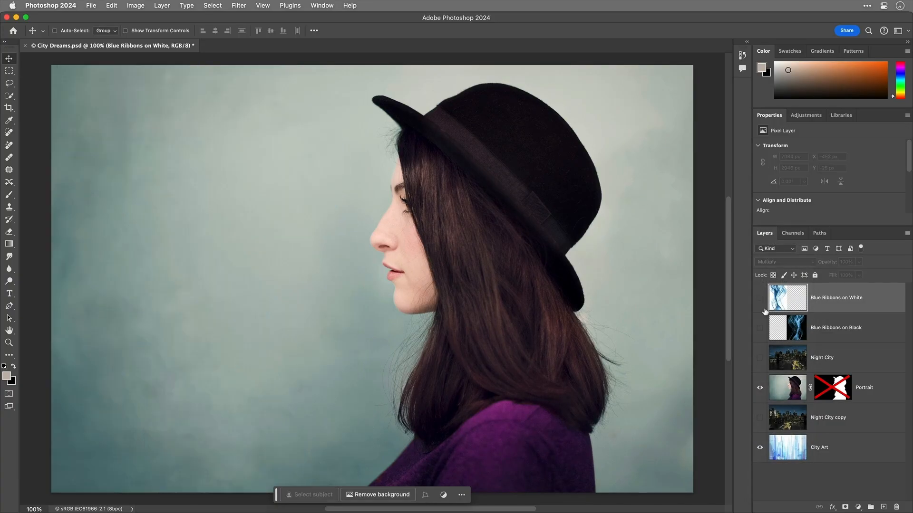
{"action": "left_click", "coordinate": [822, 329]}
{"action": "left_click", "coordinate": [760, 329]}
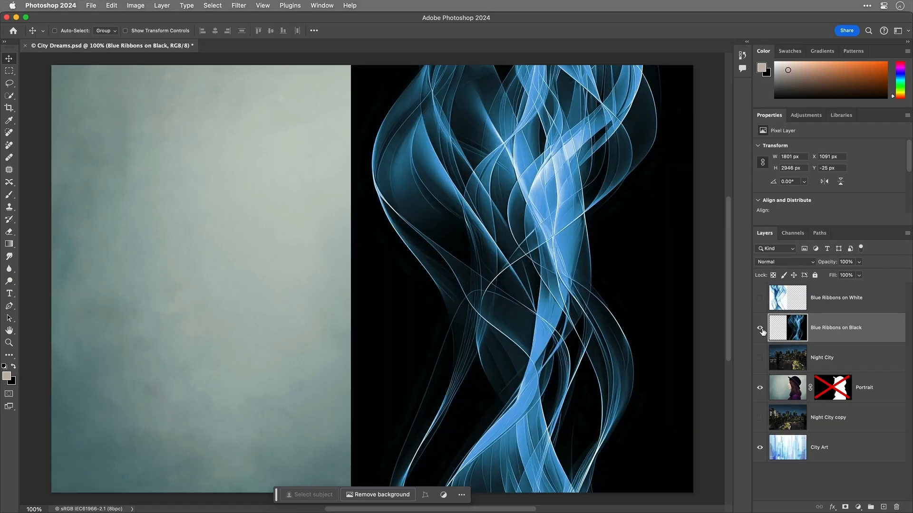
{"action": "left_click", "coordinate": [804, 263]}
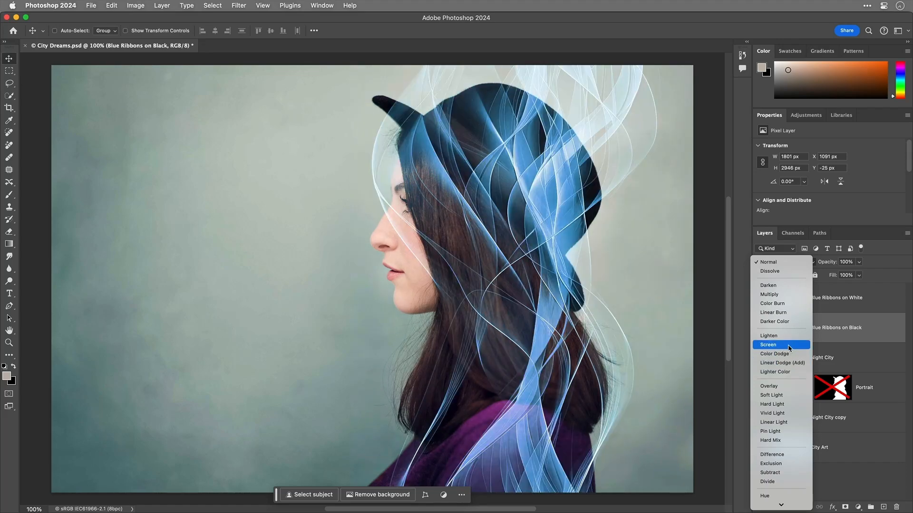
{"action": "left_click", "coordinate": [789, 349]}
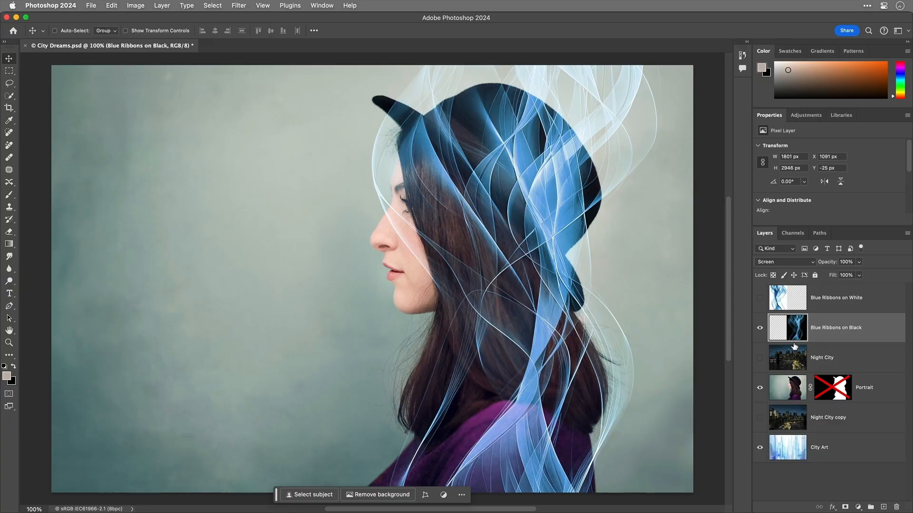
Hide Blue Ribbons on Black, and show the Night City layer with its blend mode set to Screen.
{"action": "left_click", "coordinate": [760, 329]}
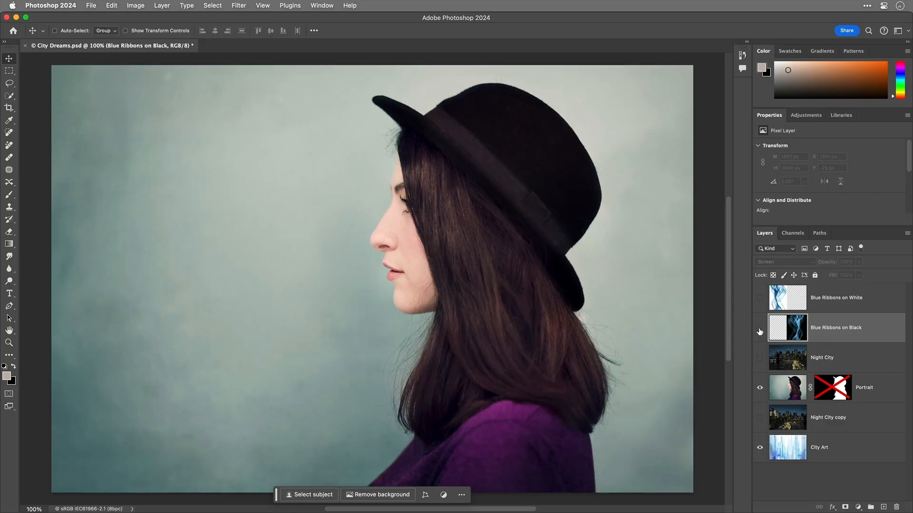
{"action": "left_click", "coordinate": [760, 358]}
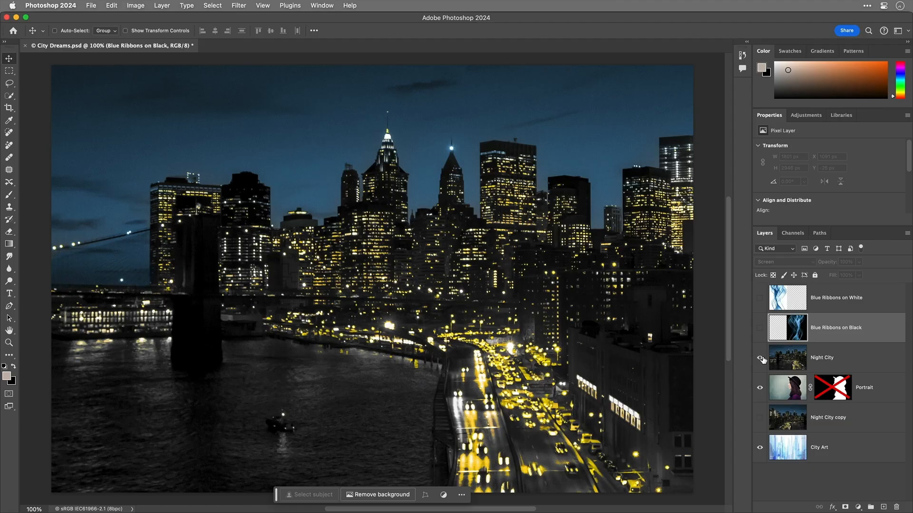
{"action": "left_click", "coordinate": [850, 360]}
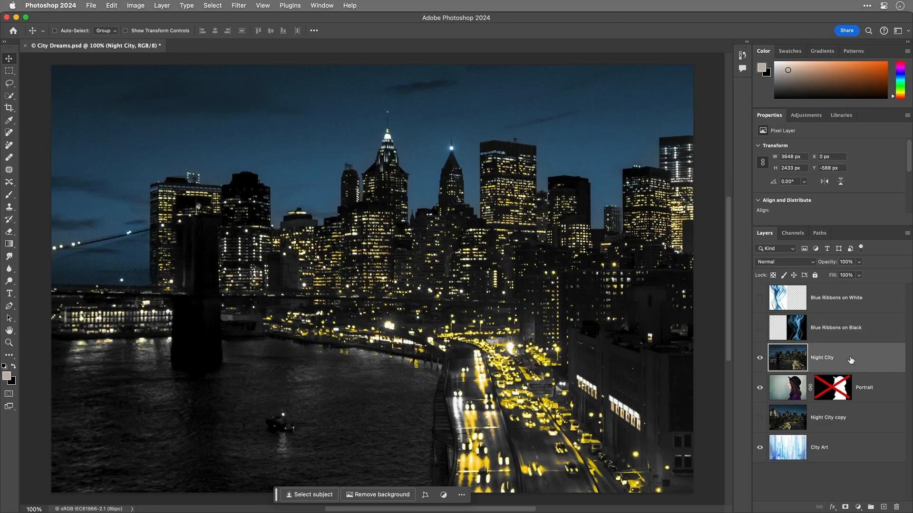
{"action": "left_click", "coordinate": [803, 262]}
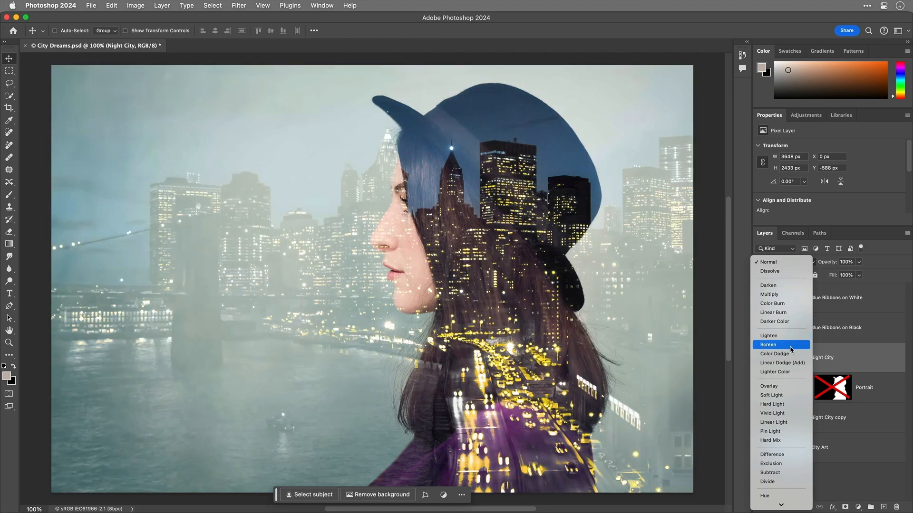
{"action": "left_click", "coordinate": [792, 350]}
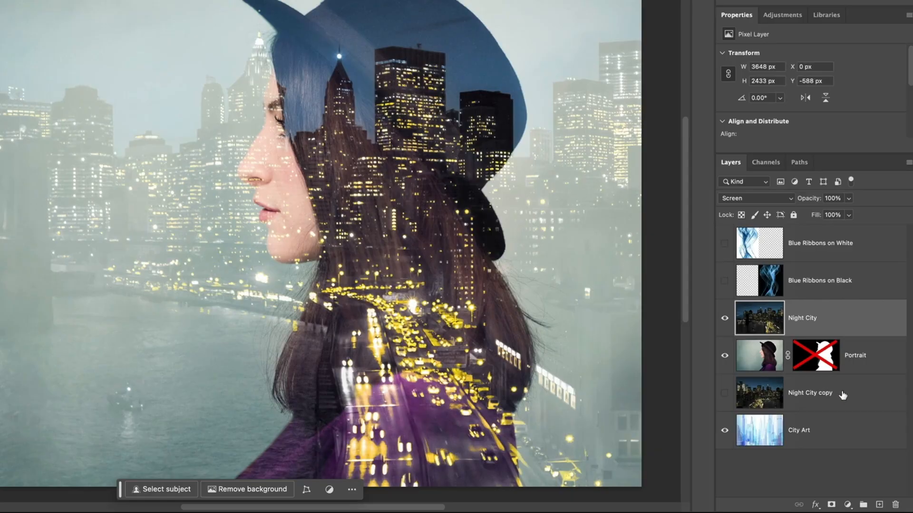
Add a layer mask to the Night City layer and paint the city lights off the woman's face.
{"action": "left_click", "coordinate": [831, 505]}
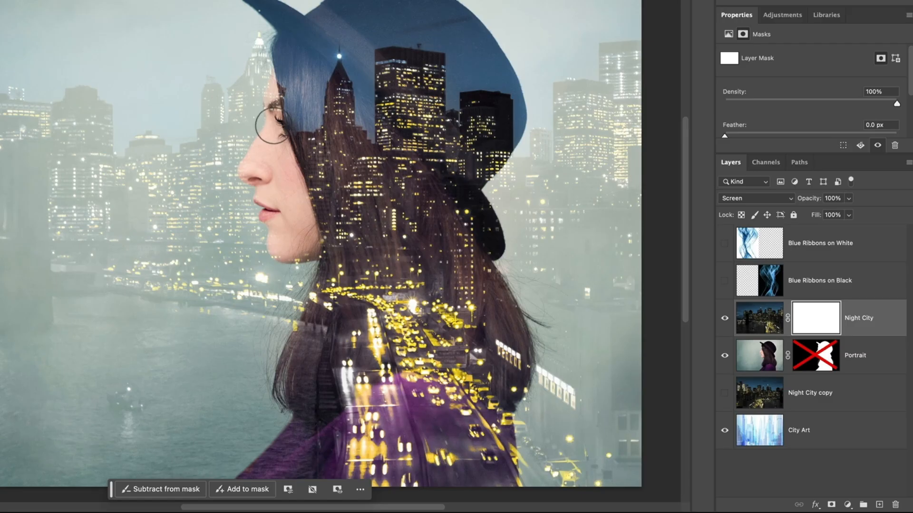
{"action": "left_click_drag", "start_coordinate": [272, 124], "coordinate": [267, 83]}
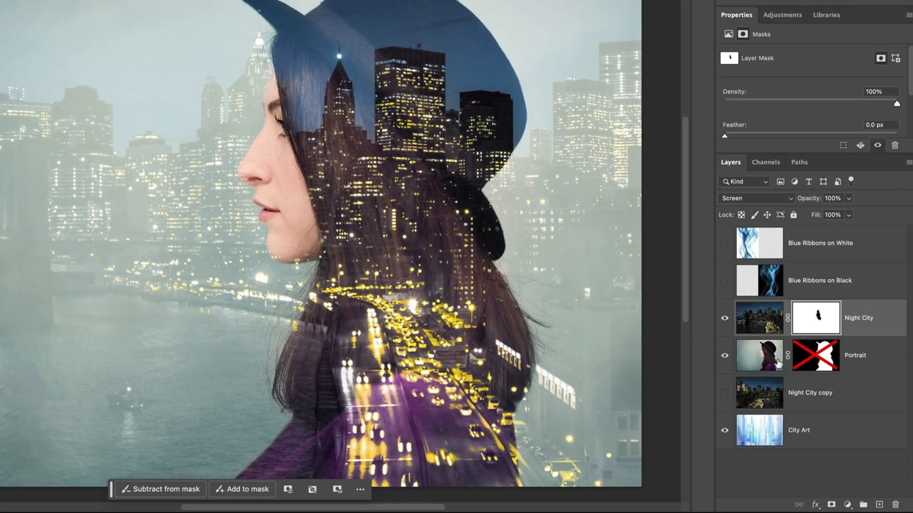
Enable the disabled layer mask on the Portrait layer.
{"action": "left_click", "coordinate": [874, 364]}
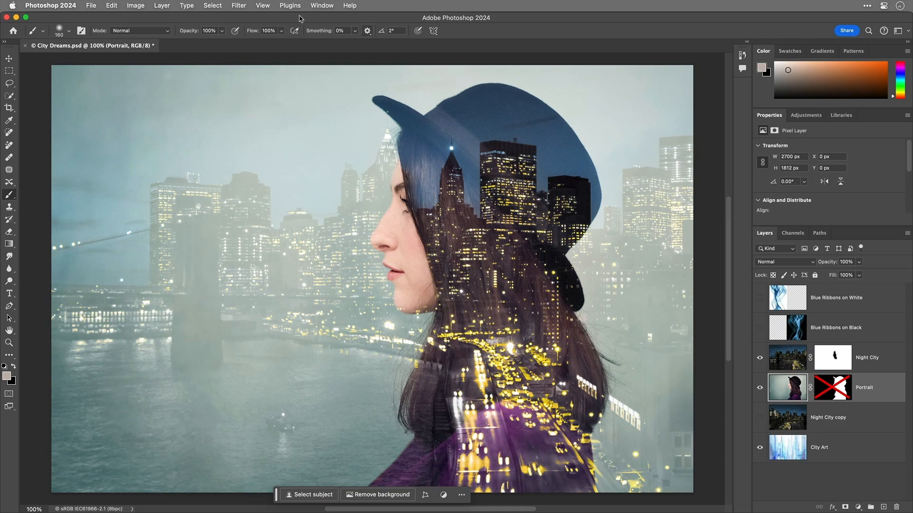
{"action": "left_click", "coordinate": [161, 6]}
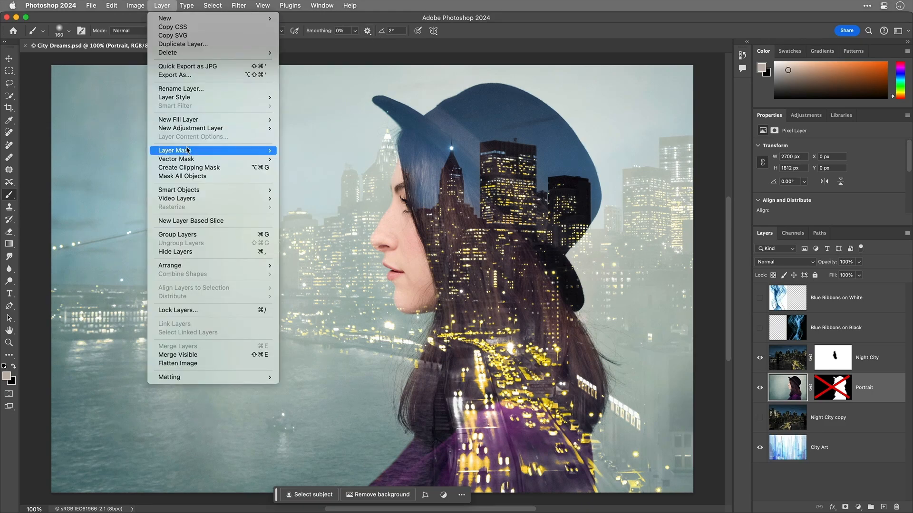
{"action": "mouse_move", "coordinate": [189, 150]}
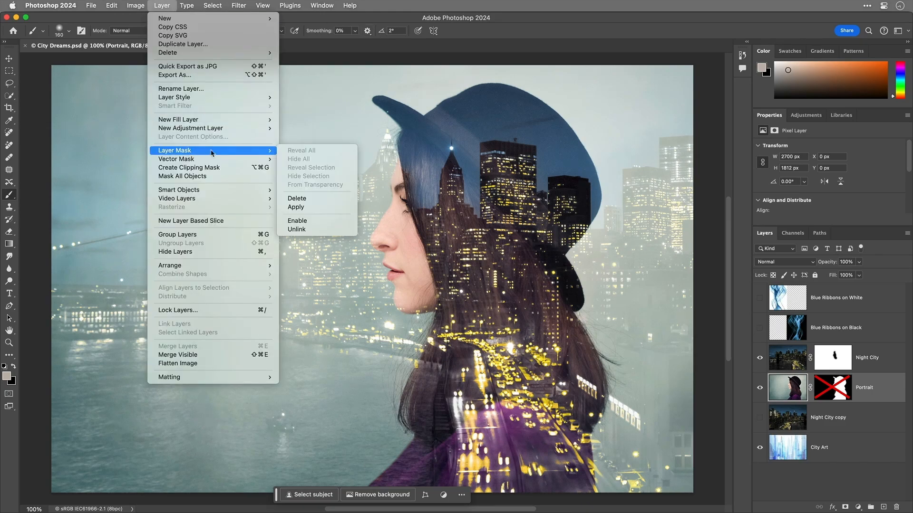
{"action": "left_click", "coordinate": [326, 221]}
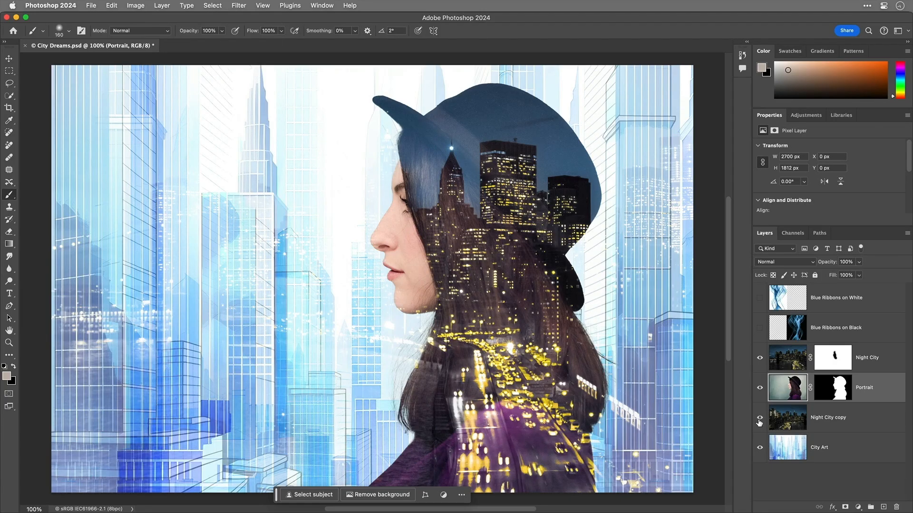
Show the Night City copy layer and set its blend mode to Overlay, keeping the opacity at 100%.
{"action": "left_click", "coordinate": [759, 421]}
{"action": "left_click", "coordinate": [774, 423]}
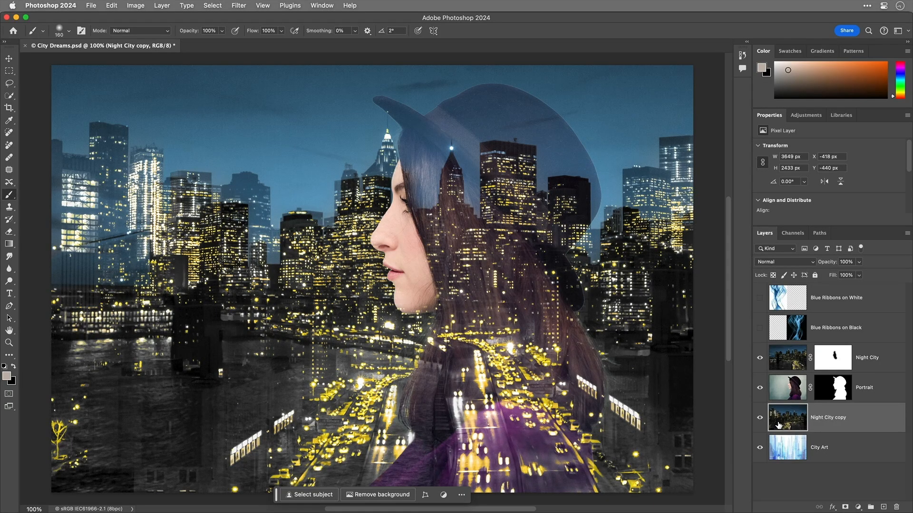
{"action": "left_click", "coordinate": [781, 264]}
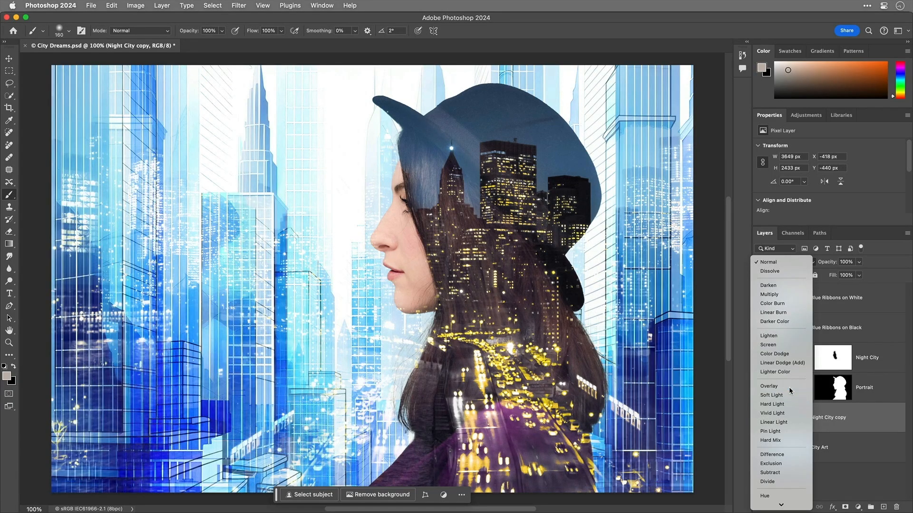
{"action": "left_click", "coordinate": [791, 386]}
{"action": "left_click", "coordinate": [859, 261]}
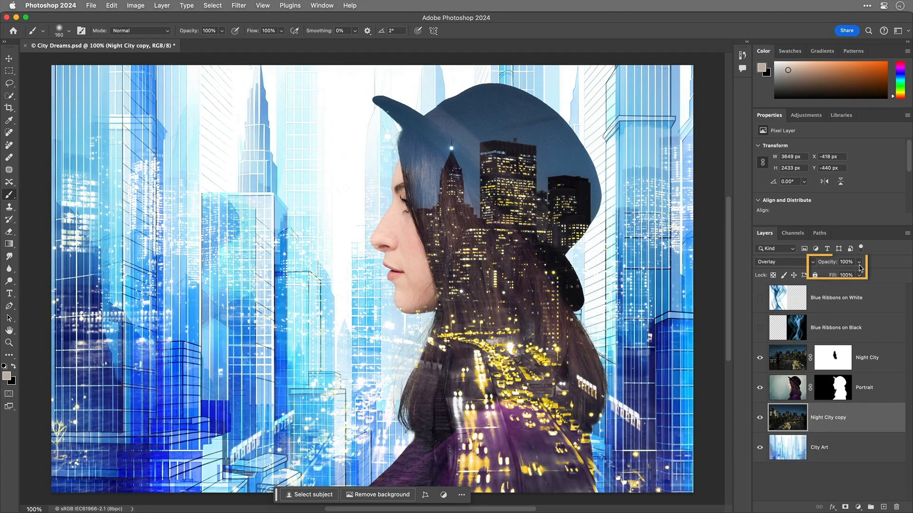
{"action": "mouse_move", "coordinate": [860, 273]}
{"action": "left_mouse_down"}
{"action": "mouse_move", "coordinate": [835, 277]}
{"action": "mouse_move", "coordinate": [875, 264]}
{"action": "left_mouse_up"}
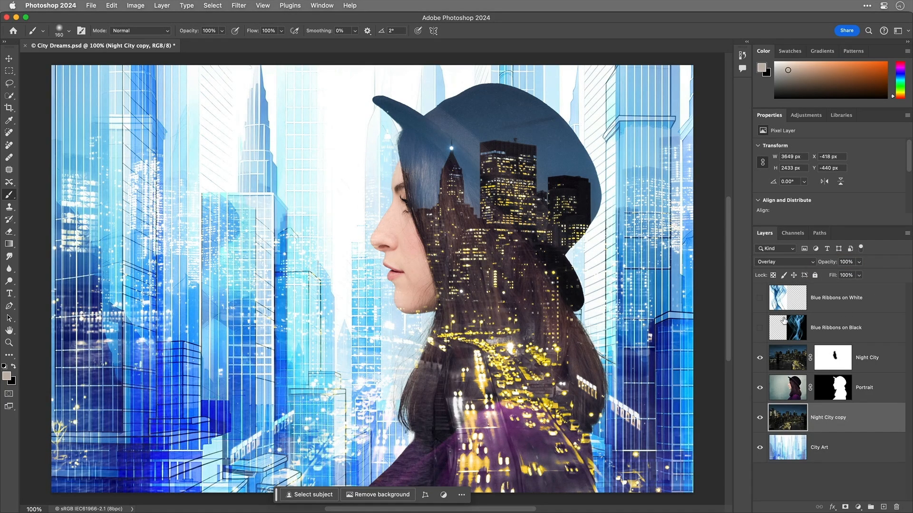
Show the Blue Ribbons on Black layer, add a layer mask and paint black over the ribbons on the woman's face.
{"action": "left_click", "coordinate": [760, 330]}
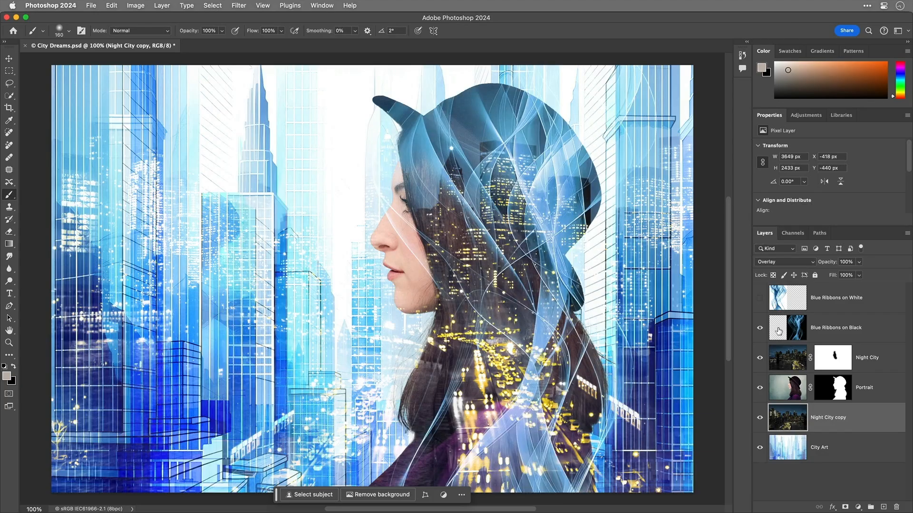
{"action": "left_click", "coordinate": [827, 325]}
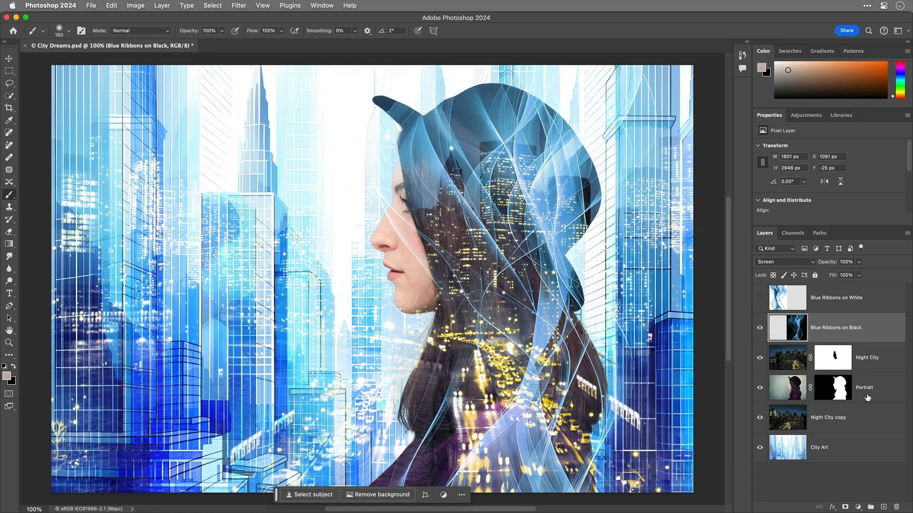
{"action": "left_click", "coordinate": [842, 504]}
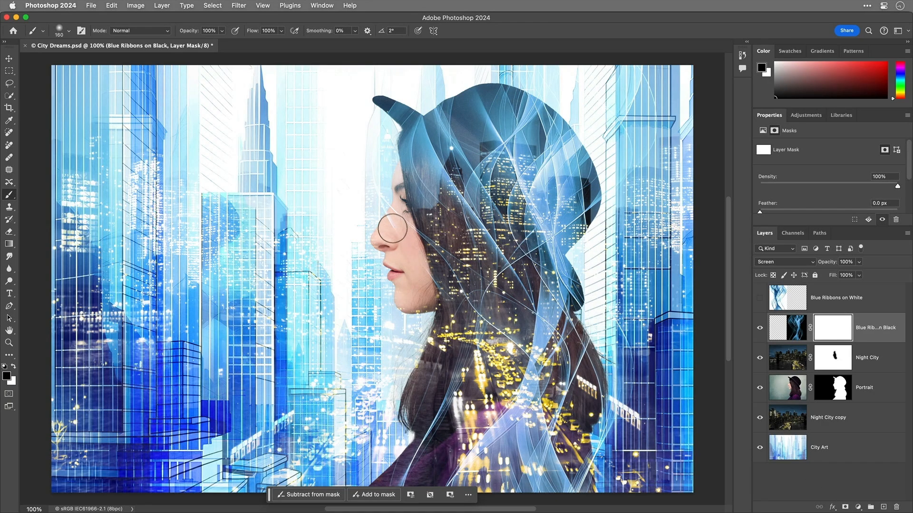
{"action": "left_click_drag", "start_coordinate": [411, 258], "coordinate": [418, 292]}
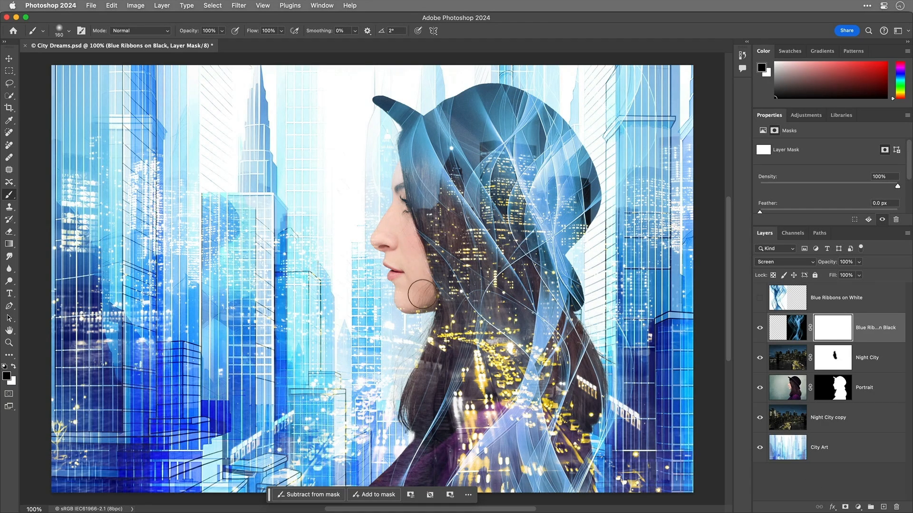